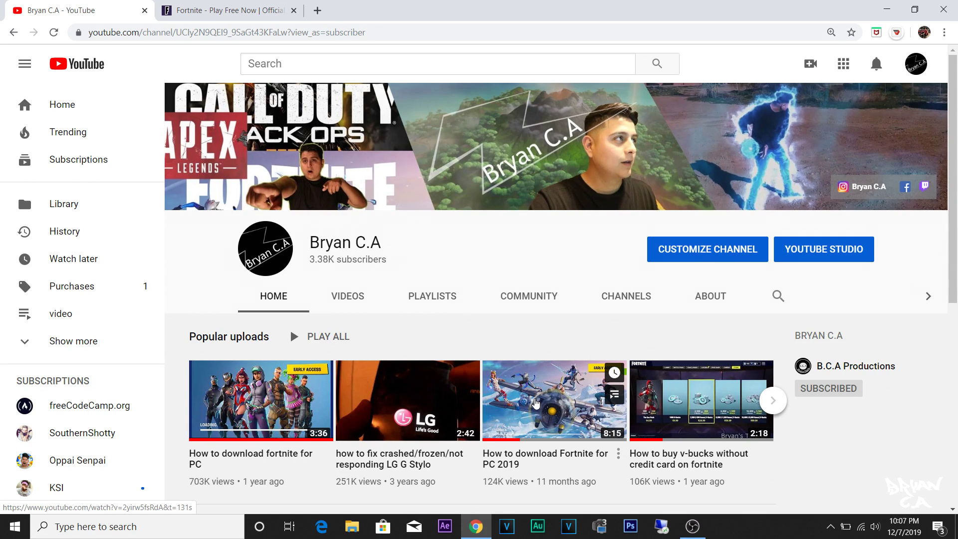
Step: On the Fortnite homepage, choose Download and pick the PC/Mac platform
click(184, 14)
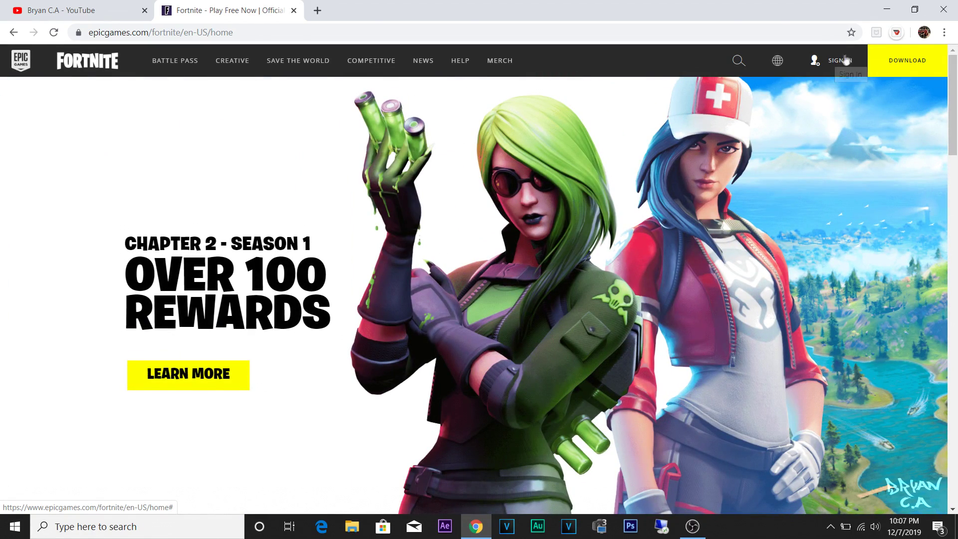
click(905, 60)
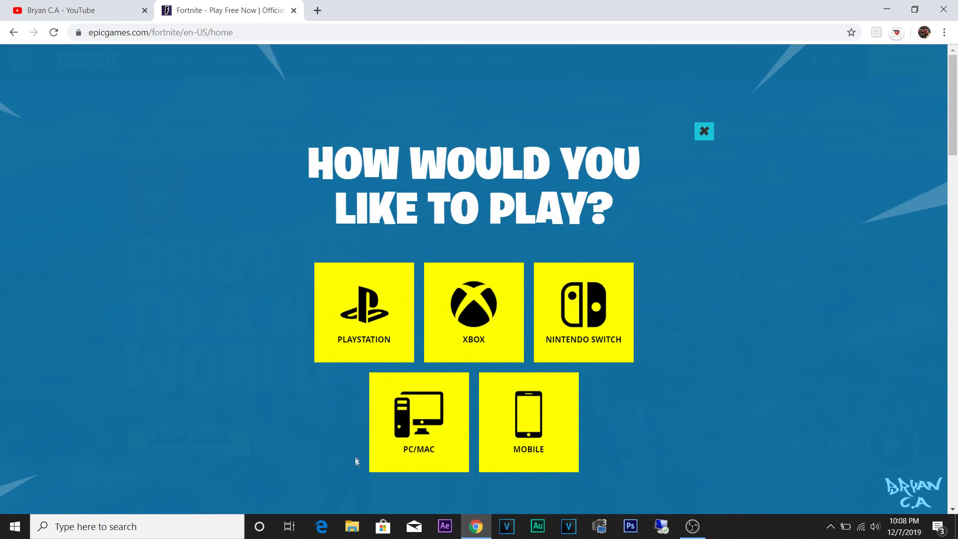
click(404, 417)
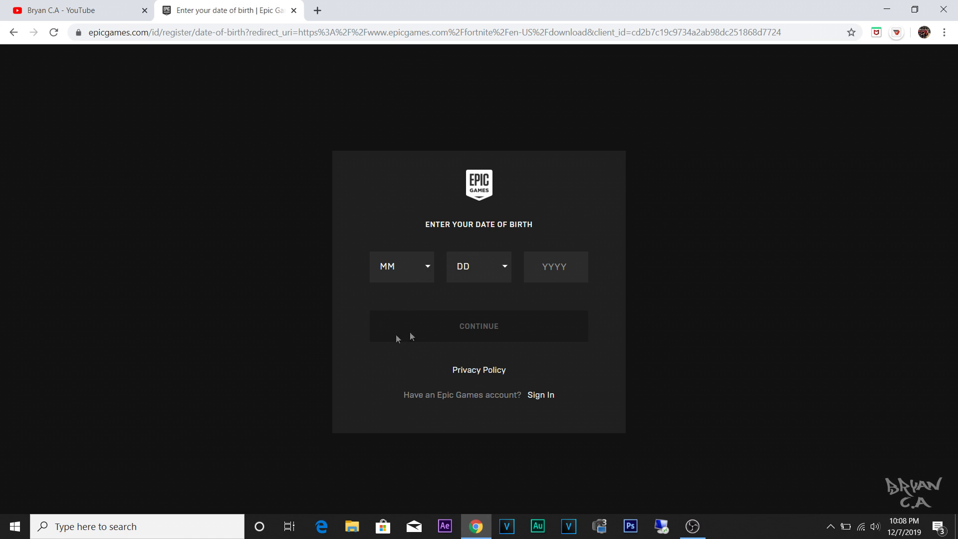
Step: Enter April as the birth month, pick a birth day, and continue
click(383, 273)
click(393, 328)
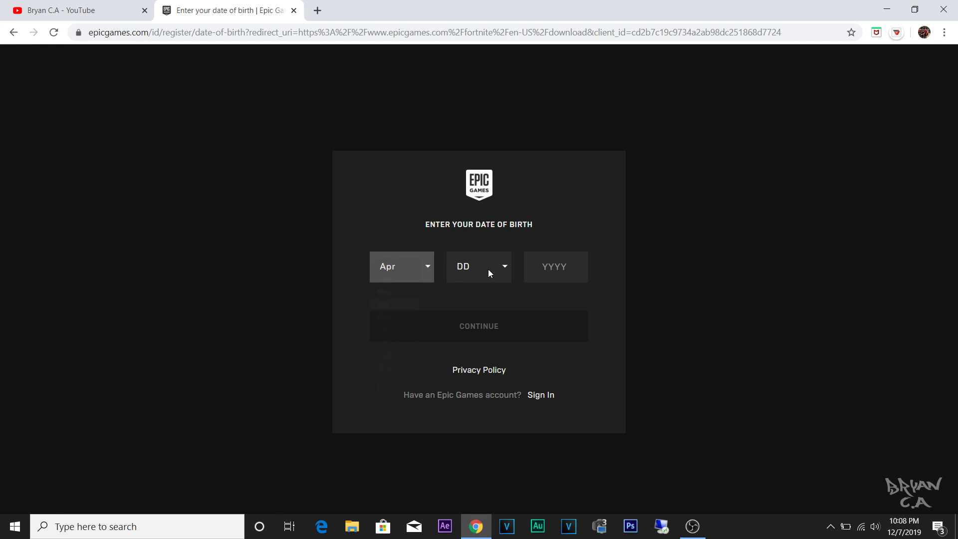
click(488, 270)
click(464, 328)
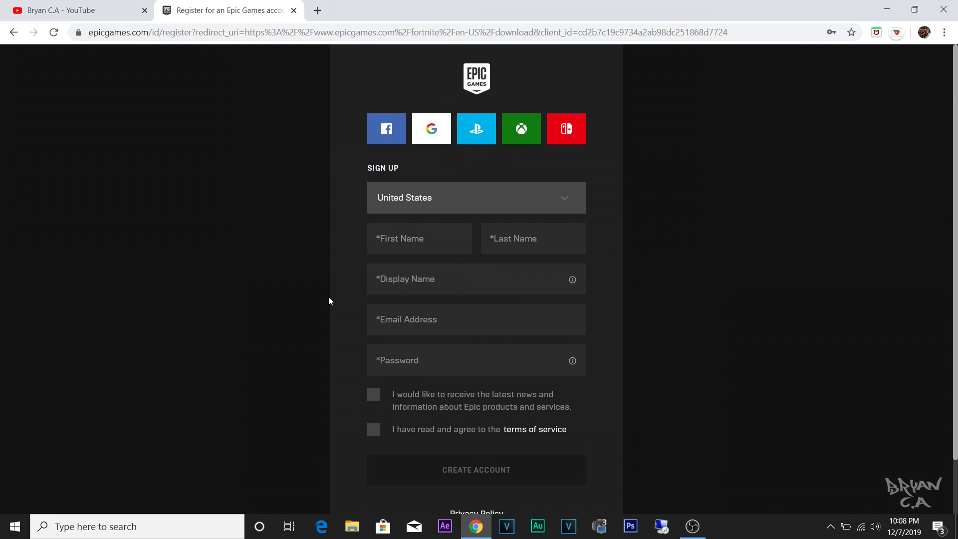
Step: Log in to the Epic Games account
scroll(328, 301, down, 2)
scroll(330, 296, up, 2)
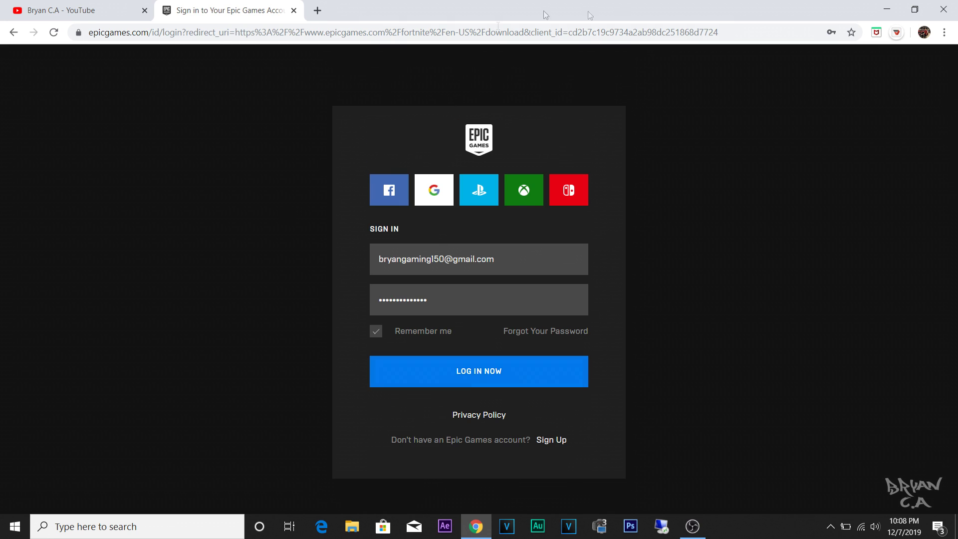
click(432, 372)
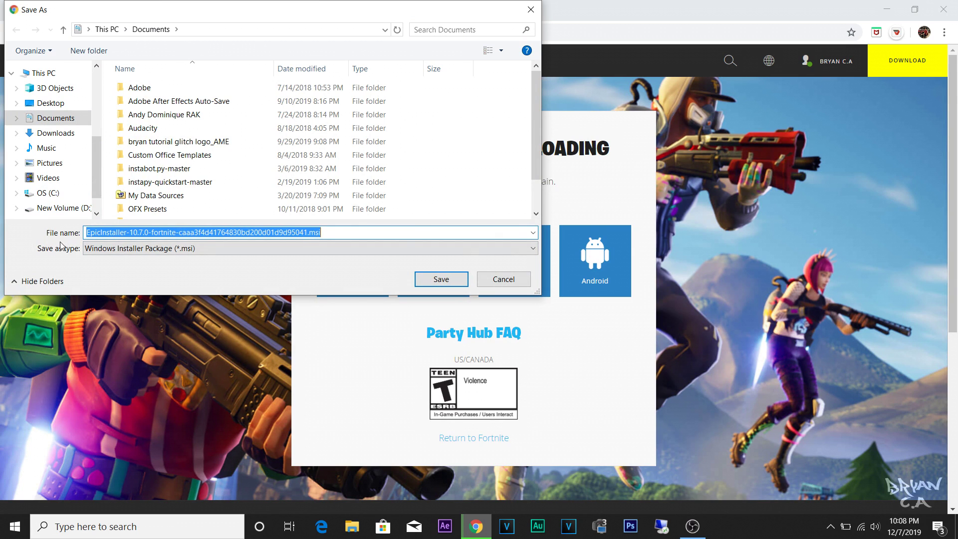
Step: Save the EpicInstaller .msi and run it from Chrome's downloads
click(441, 279)
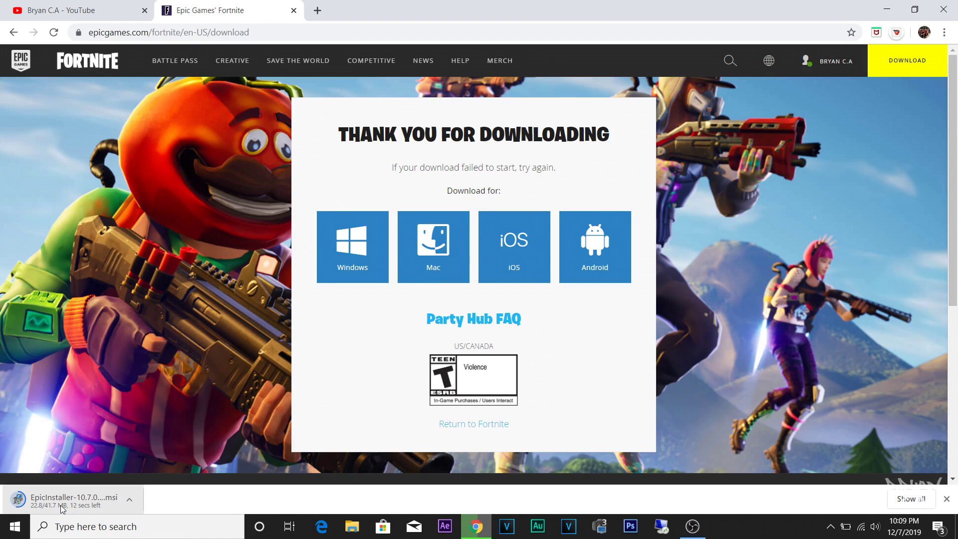
click(129, 502)
click(152, 422)
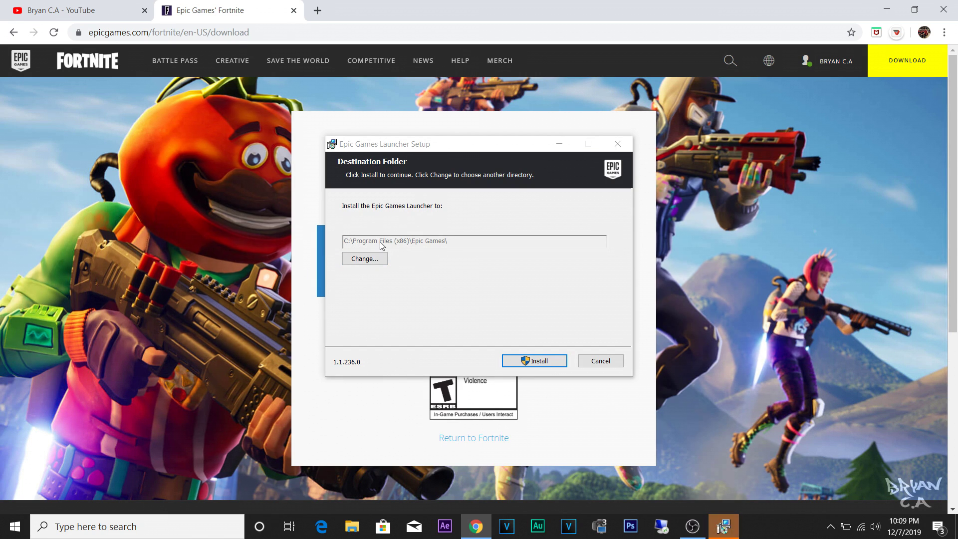
Step: Change the launcher's install destination to the D: drive and start the installation
click(366, 258)
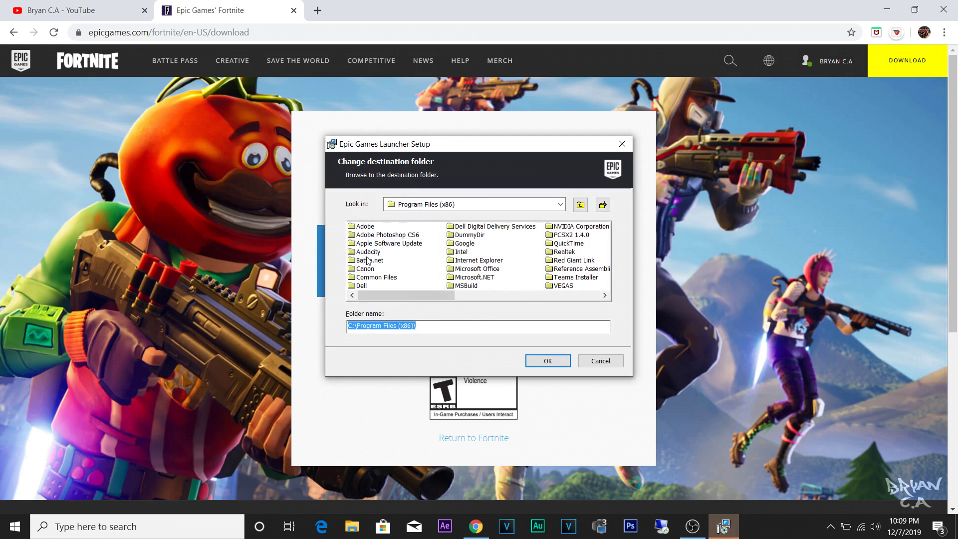
click(547, 205)
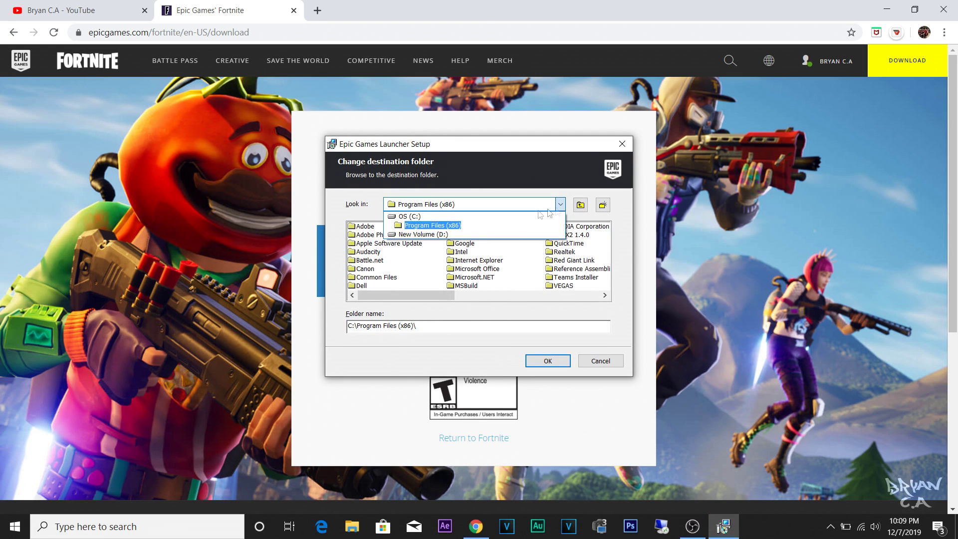
click(424, 234)
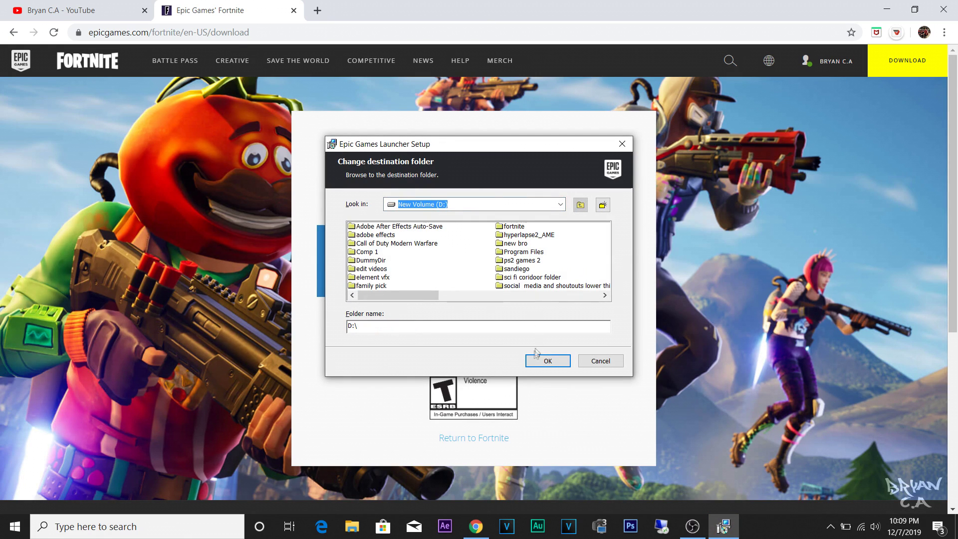
click(530, 365)
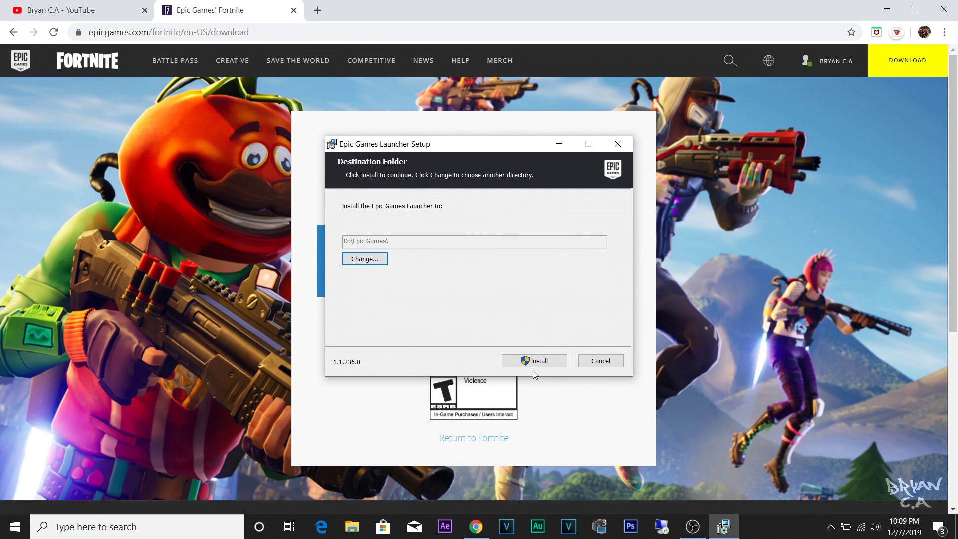
click(532, 360)
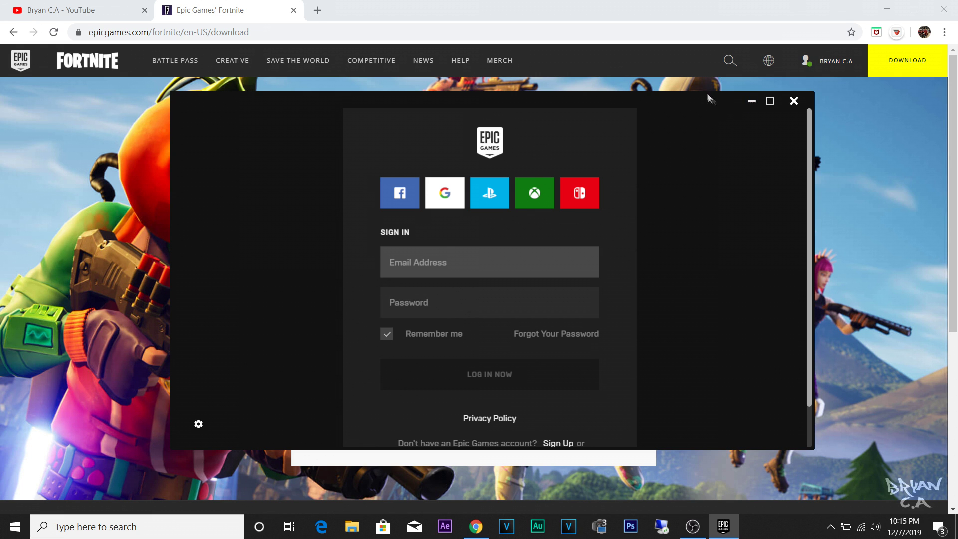
Step: Bring back the Fortnite page and launcher sign-in, then browse for another Fortnite install folder
click(692, 65)
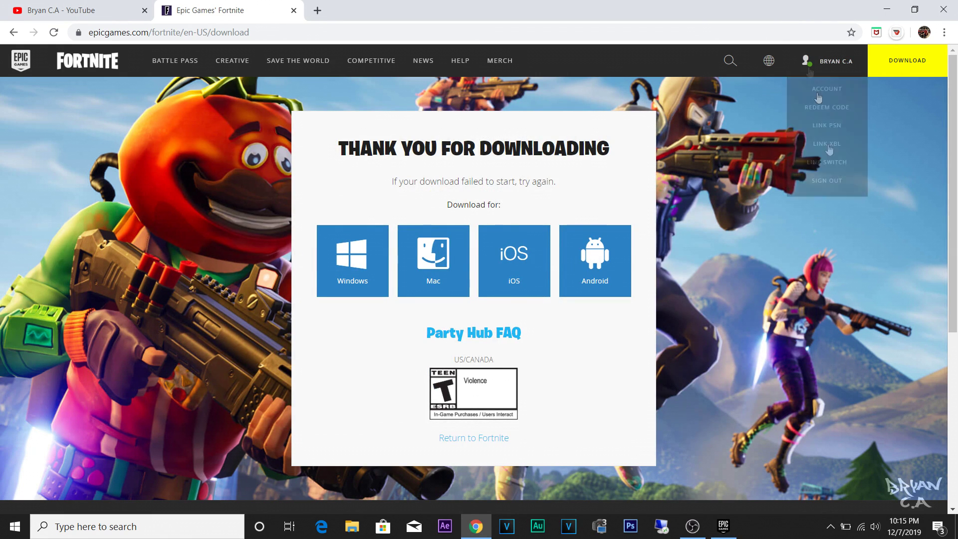
click(723, 527)
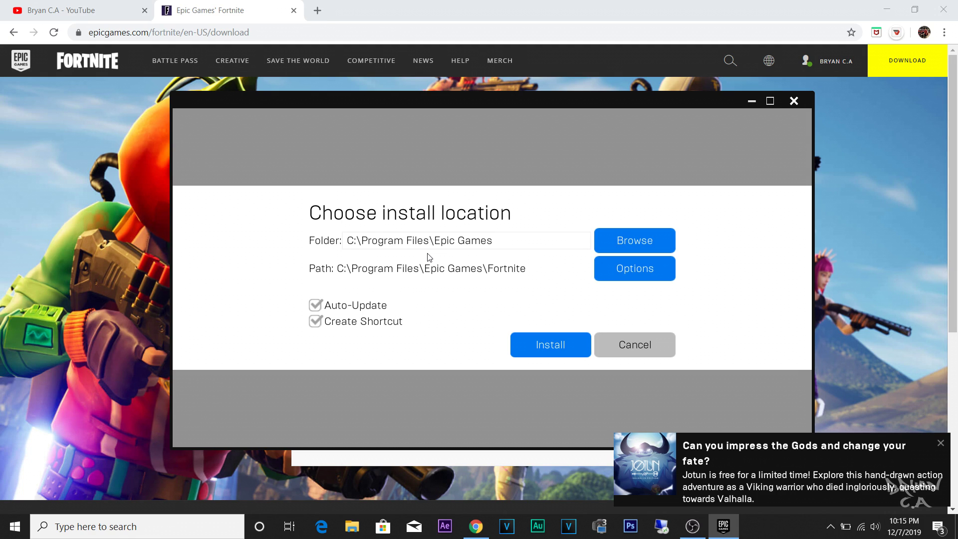
click(602, 236)
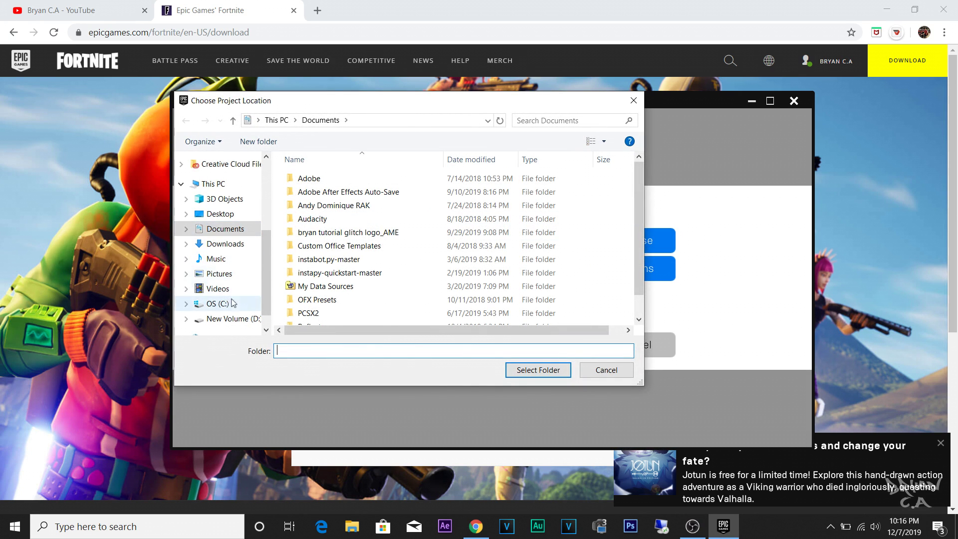
Step: Select drive D: as Fortnite's install folder and view the installation options
scroll(231, 299, down, 1)
click(232, 298)
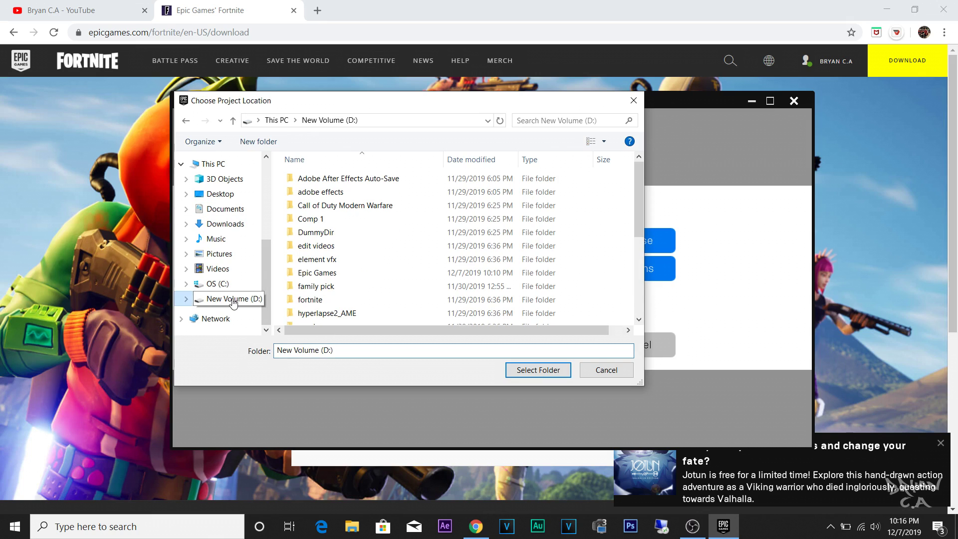
click(521, 372)
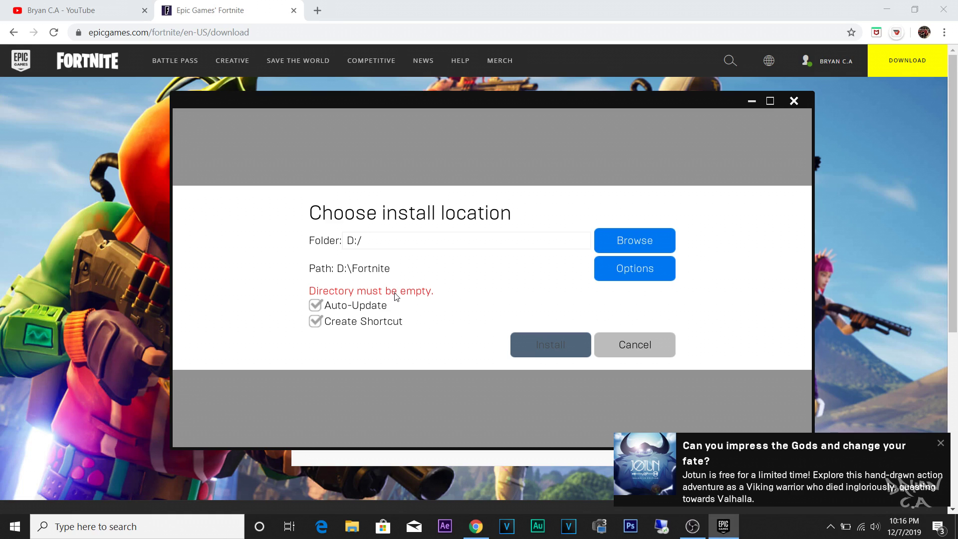
click(617, 274)
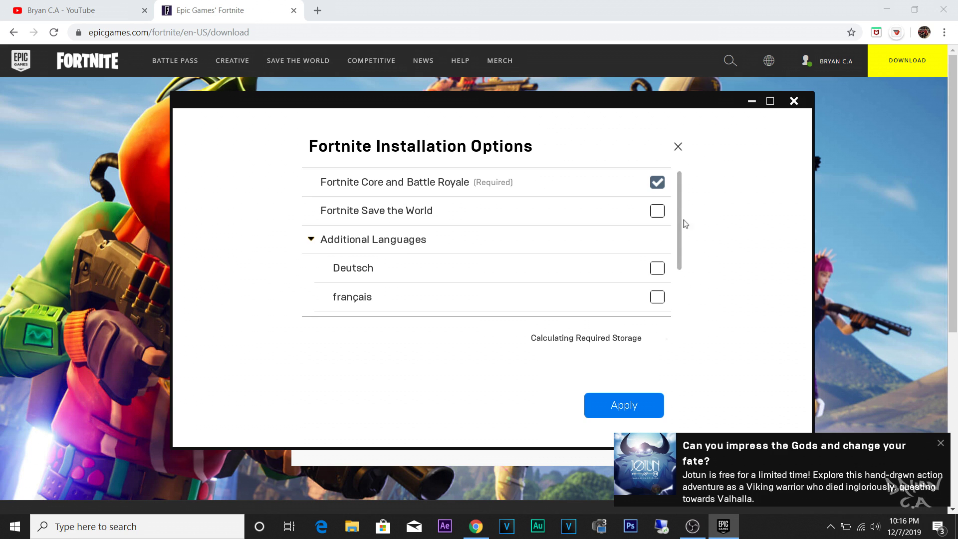
drag(680, 222, 704, 213)
Step: Apply the options and choose the fortnite folder on D: as the install folder
click(631, 406)
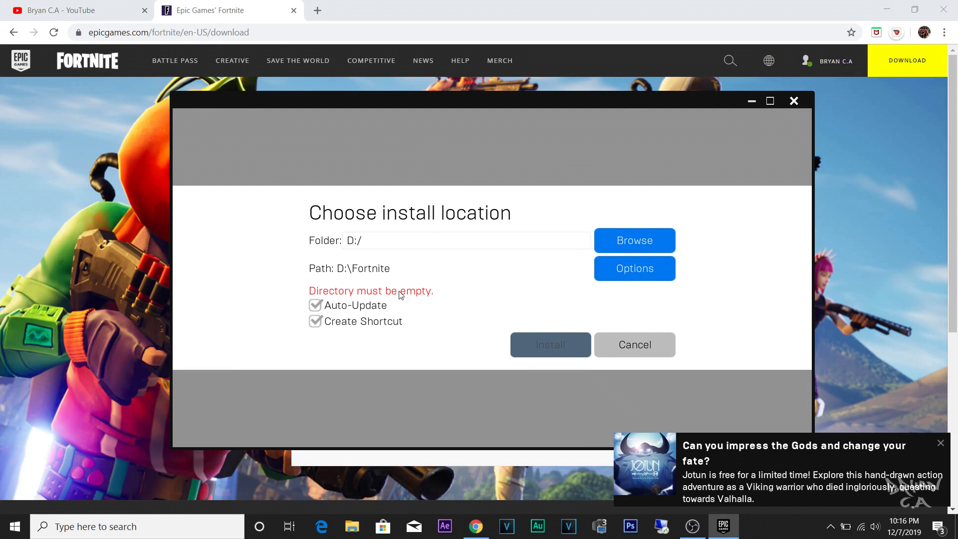
click(602, 241)
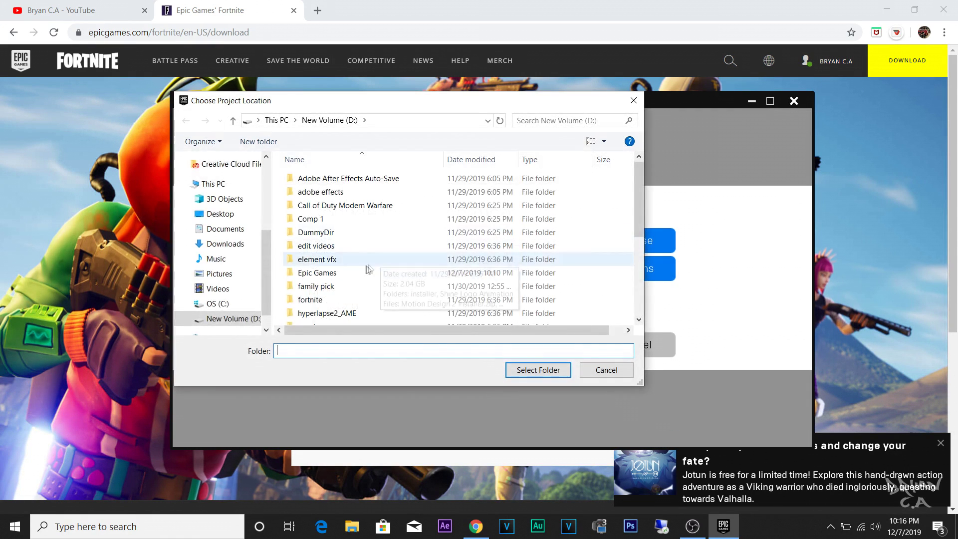
scroll(268, 309, down, 1)
click(310, 299)
click(538, 372)
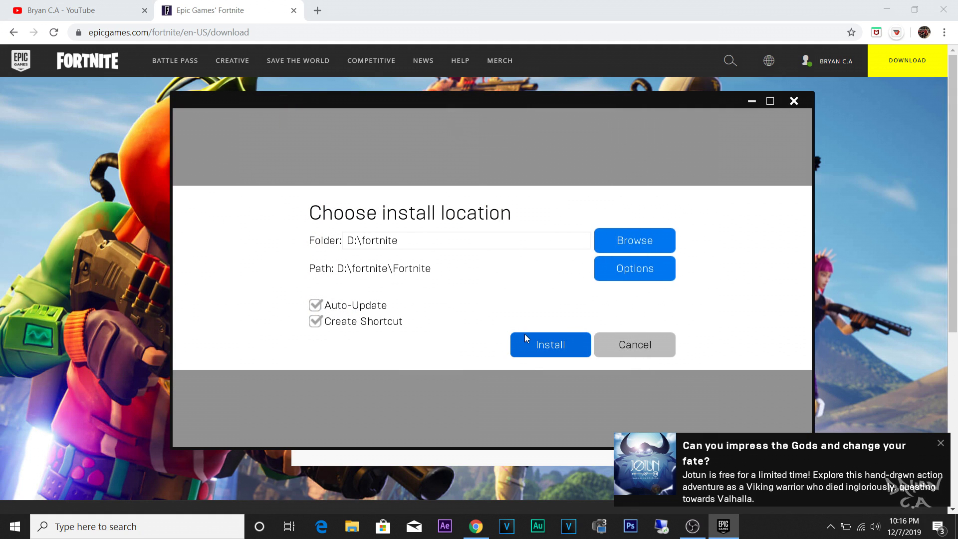
Step: Reselect D:\fortnite as the install folder and start installing Fortnite
click(601, 238)
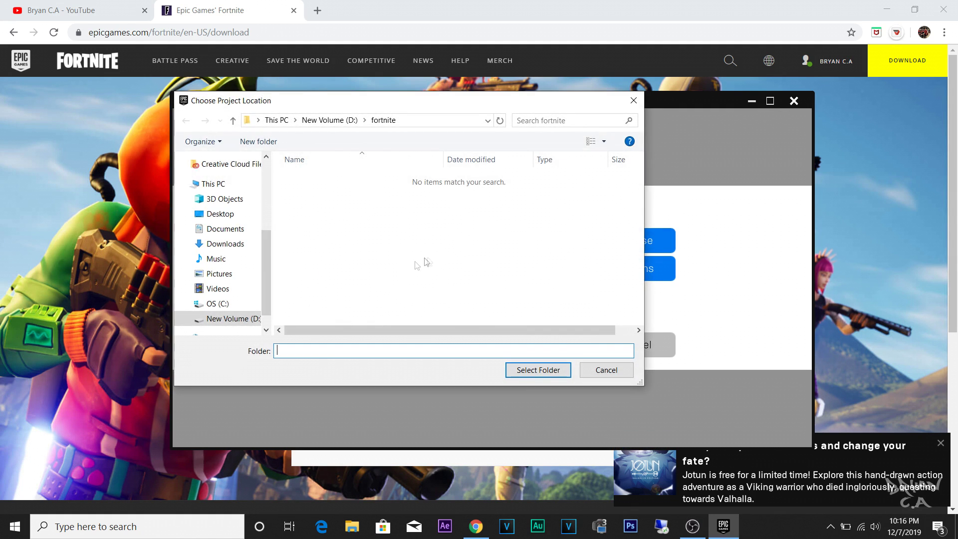
click(253, 319)
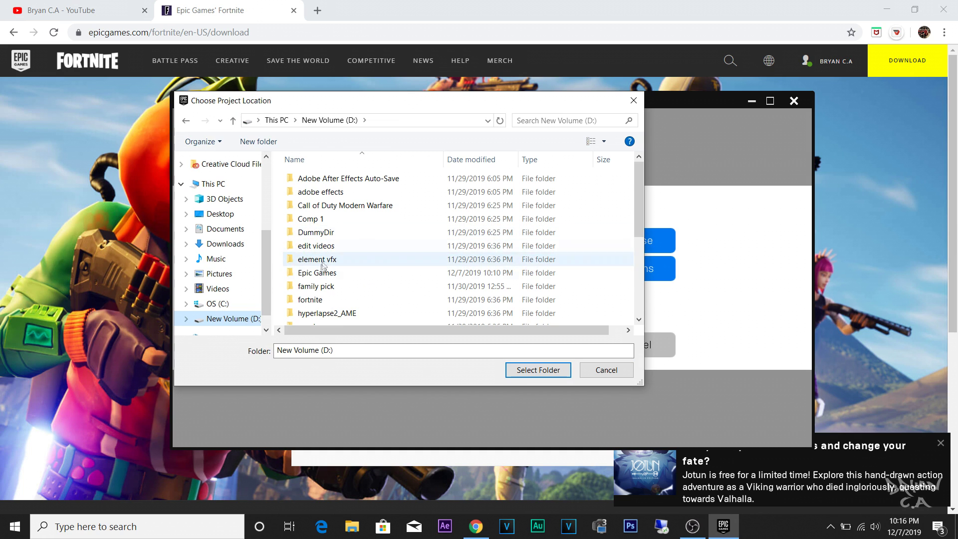
click(309, 300)
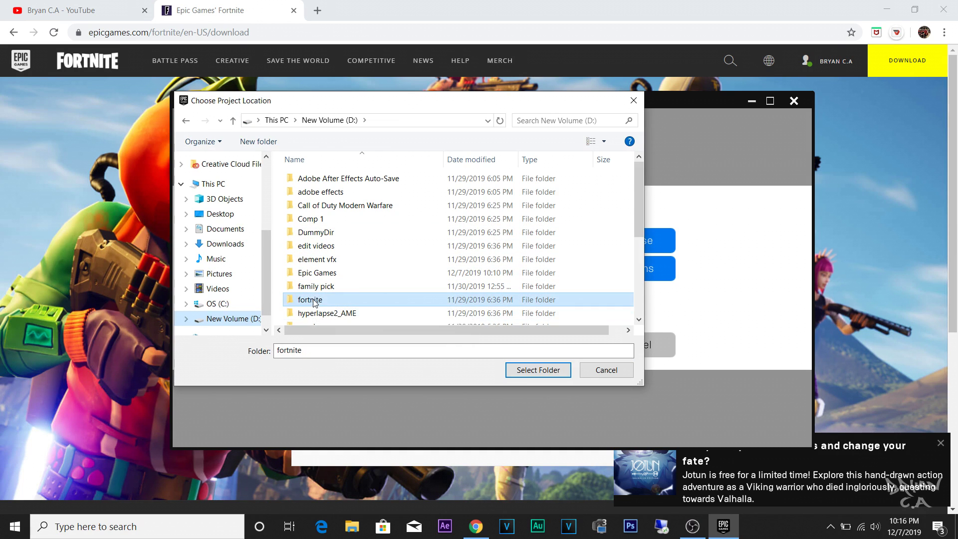
click(540, 374)
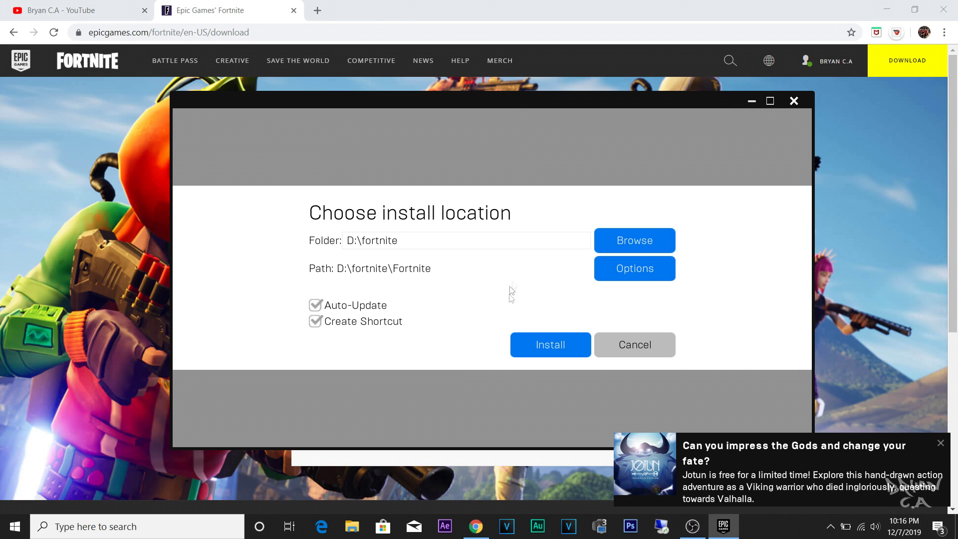
click(535, 345)
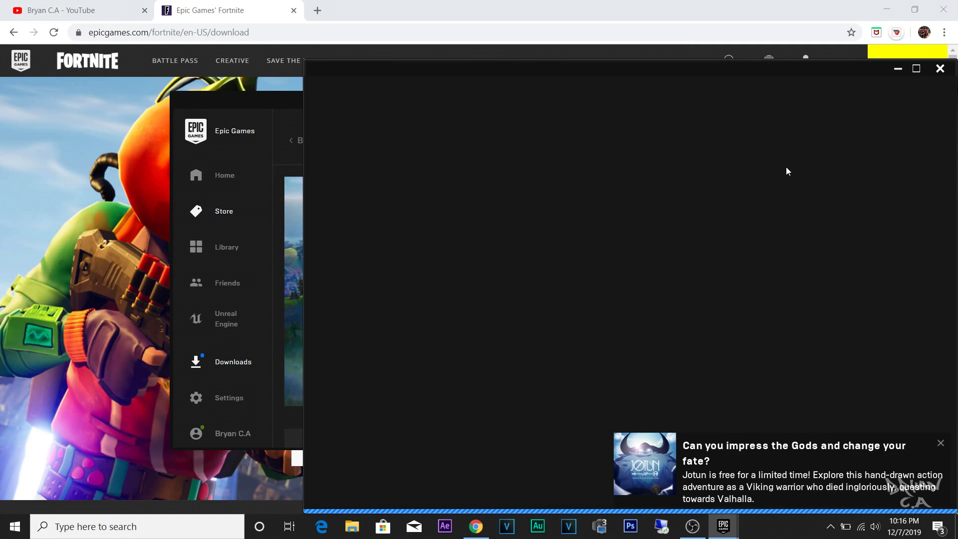
Step: Dismiss the Jotun notification and show Fortnite's download progress in the launcher
click(940, 444)
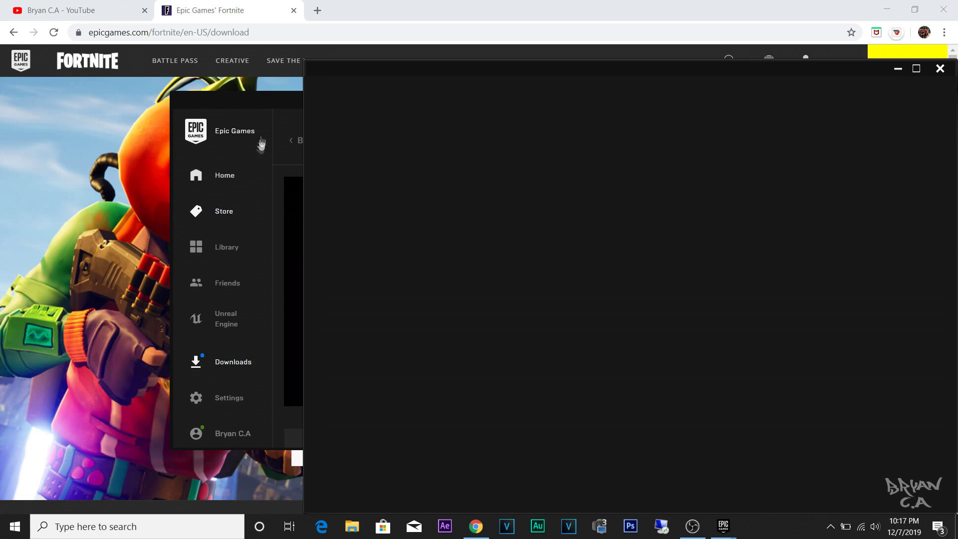
click(277, 104)
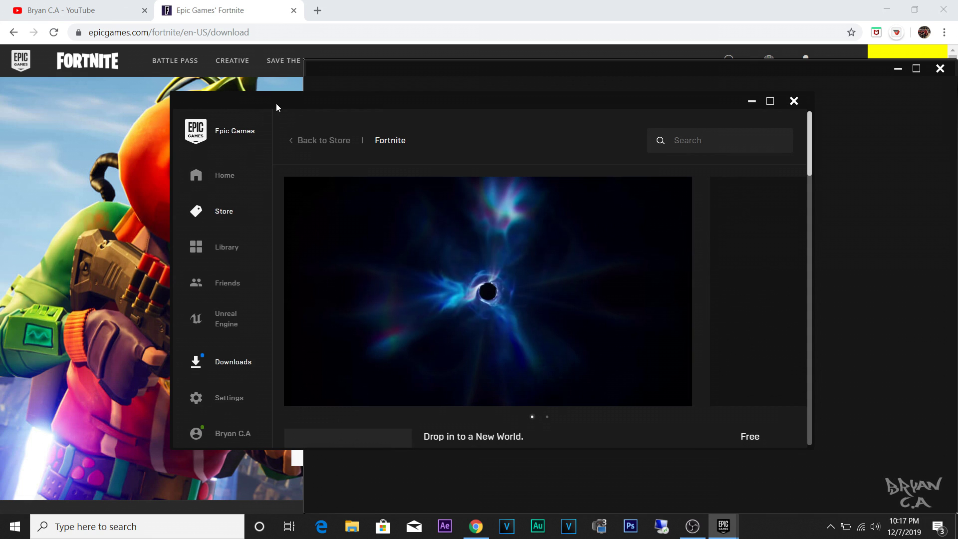
click(231, 367)
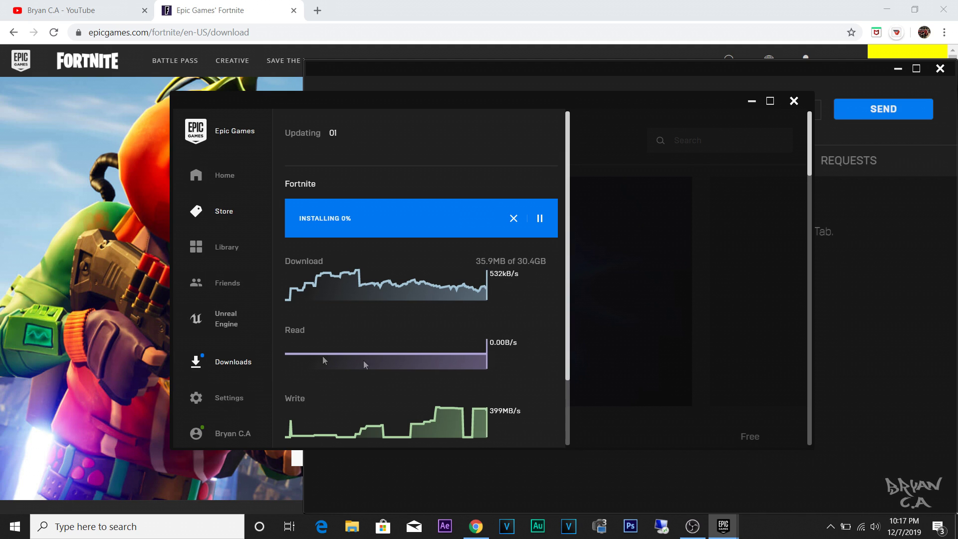
Step: Close the Add a Friend window
mouse_move(724, 526)
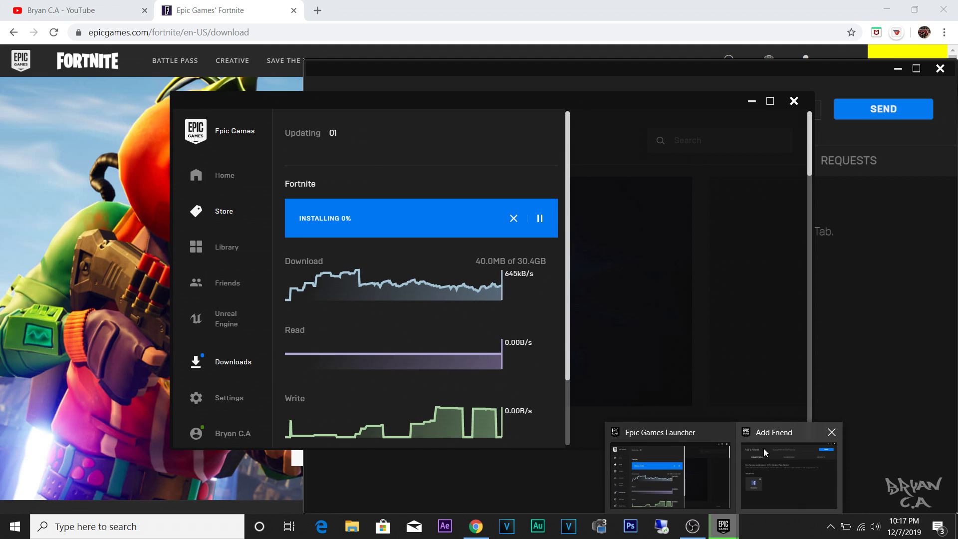
click(764, 453)
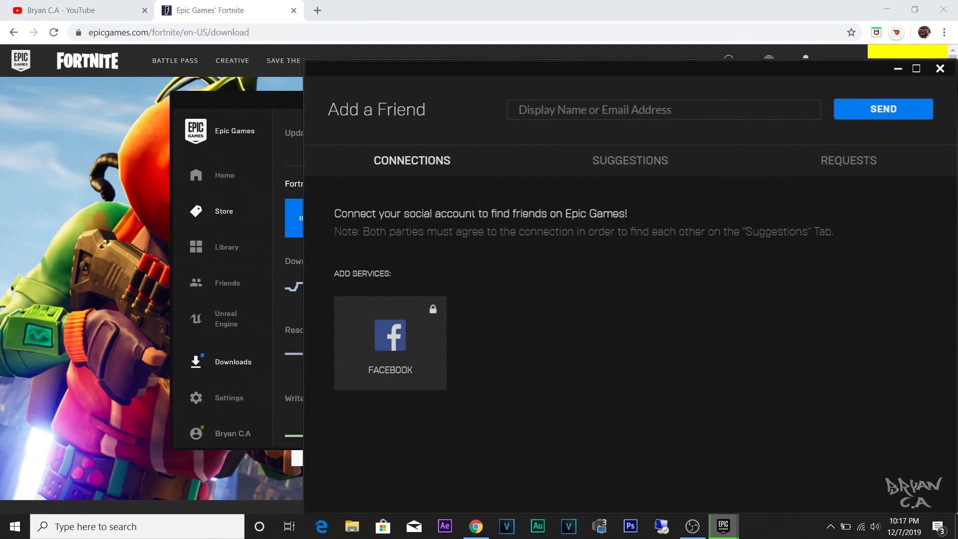
click(940, 68)
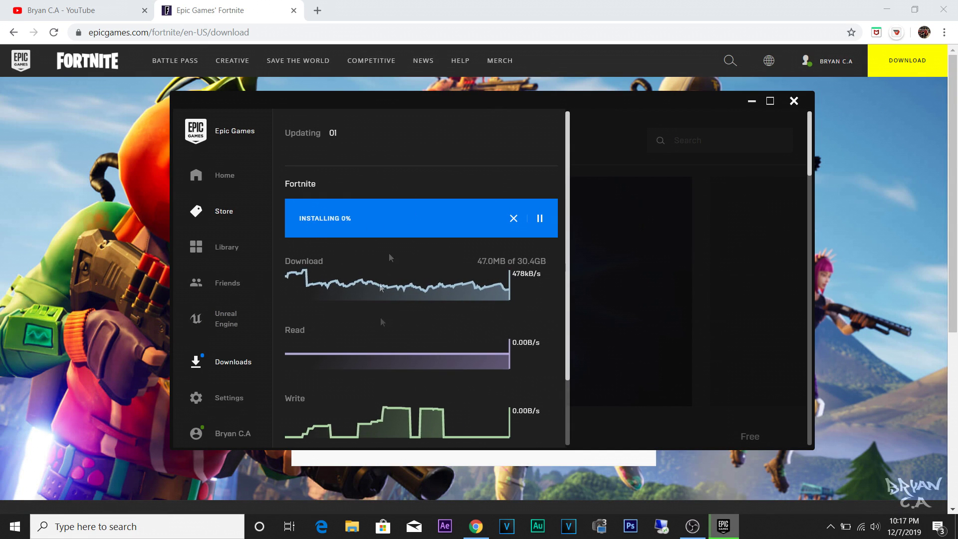
drag(477, 260, 546, 259)
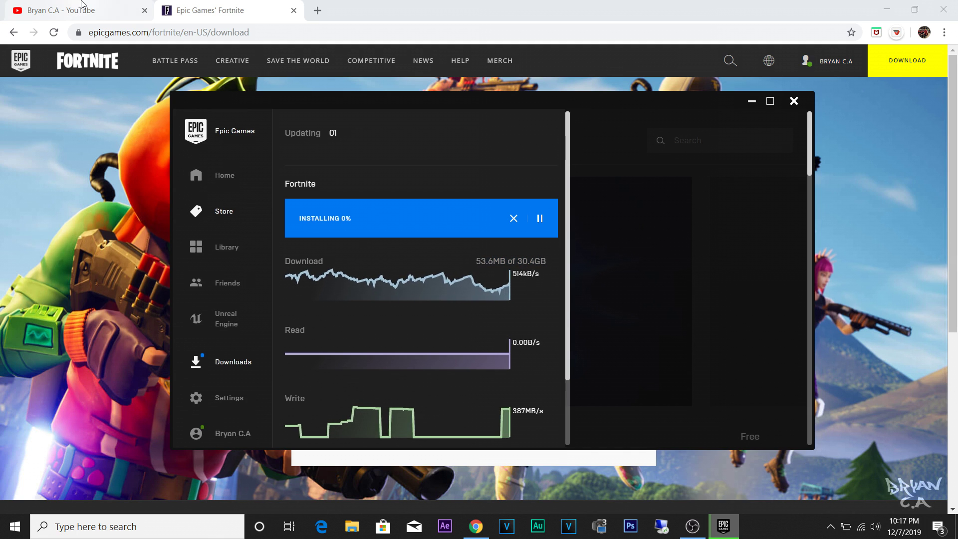
Step: Switch to the YouTube channel page, then return to the Epic Games Fortnite page
click(60, 10)
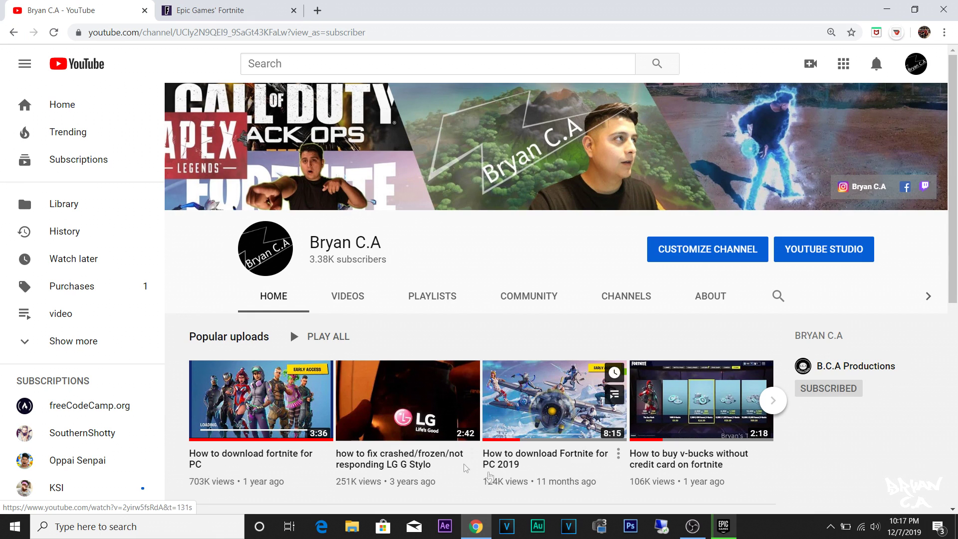
click(218, 7)
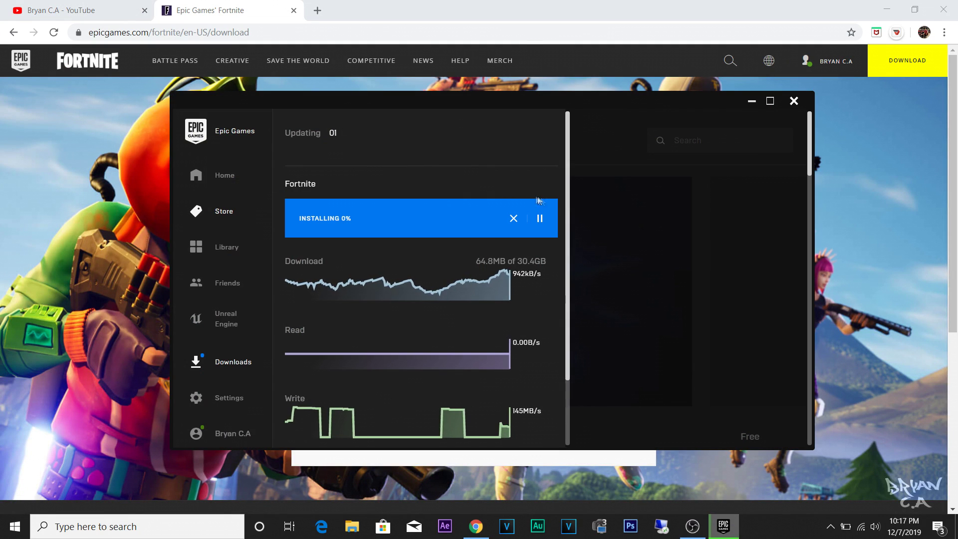
double_click(564, 246)
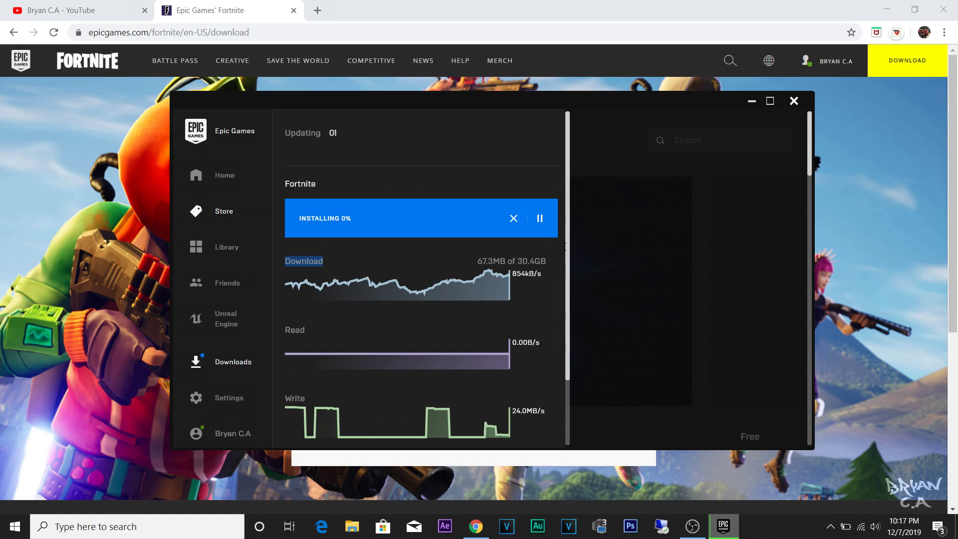
scroll(567, 289, down, 2)
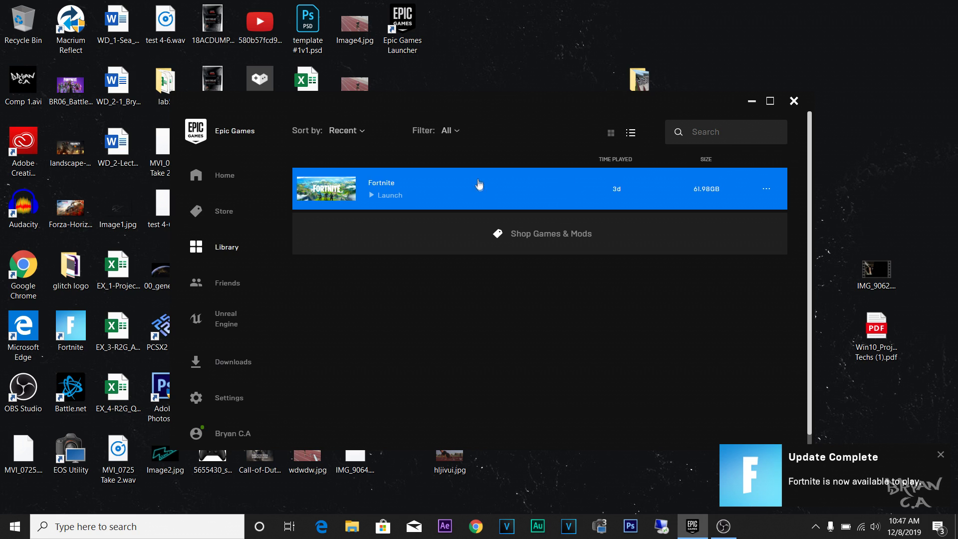
Step: Once the 61.98GB install completes, select Fortnite in the library
click(392, 193)
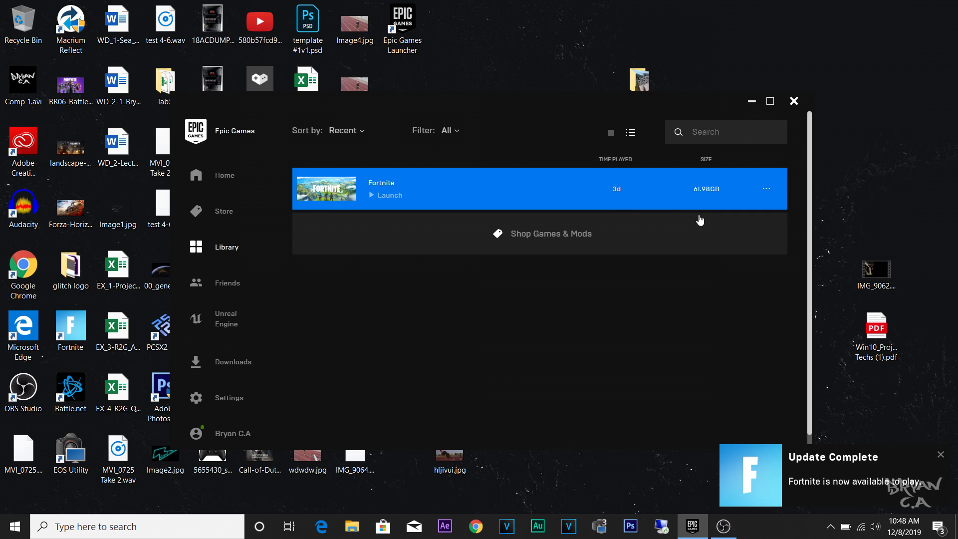
Step: Launch Fortnite from the library and select the Battle Royale card
click(395, 199)
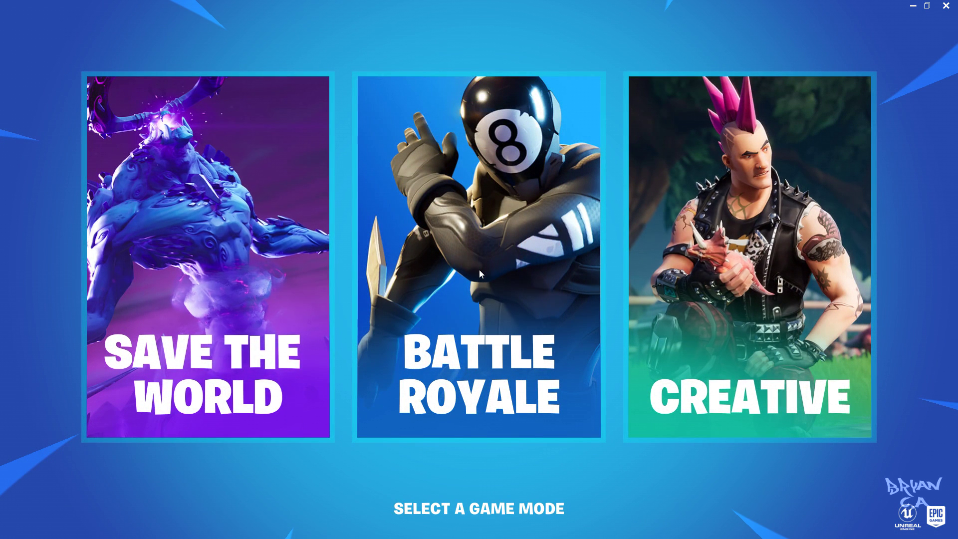
click(479, 269)
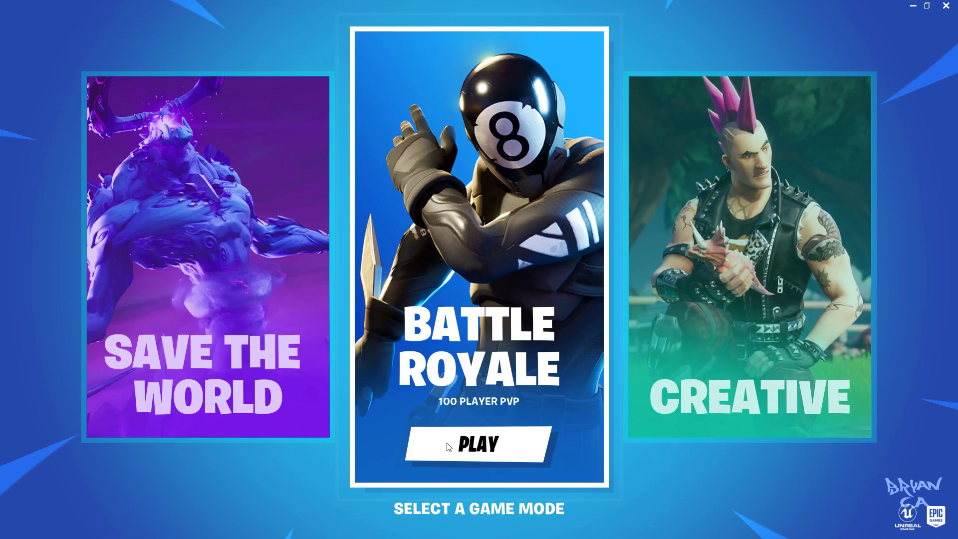
Step: Start Battle Royale from its card and load into the lobby's Chapter 2 Season 1 Battle Pass page
click(445, 441)
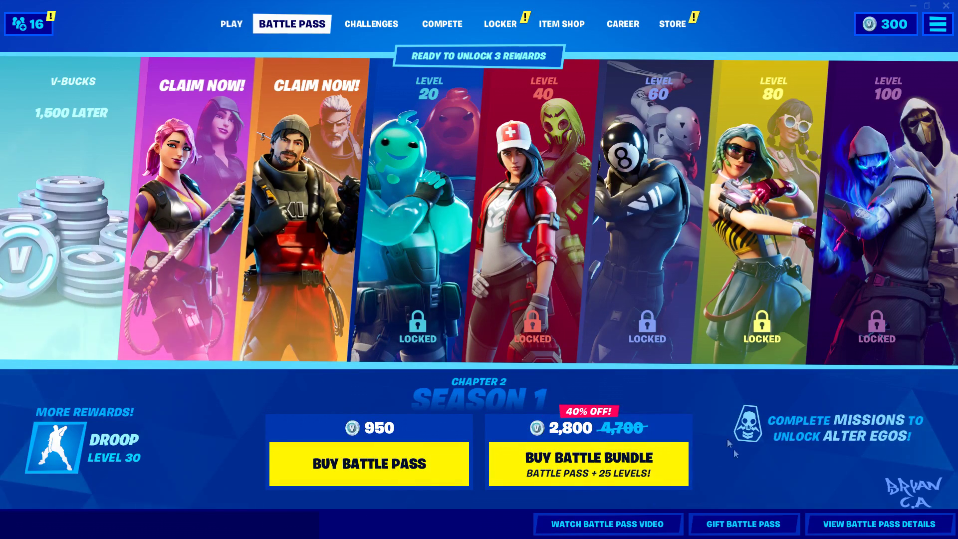
Step: Queue a squads match from the Play lobby and jump out of the Battle Bus
click(231, 25)
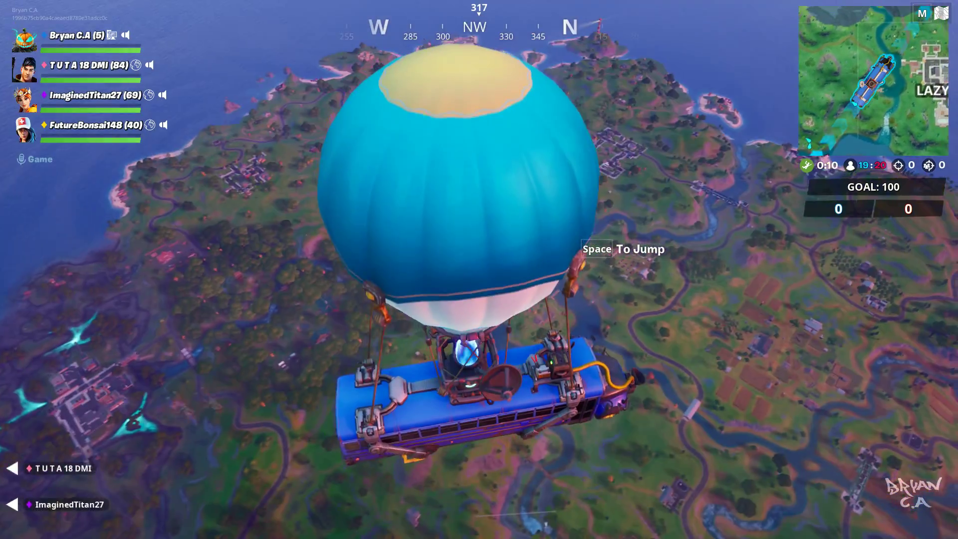
key(space)
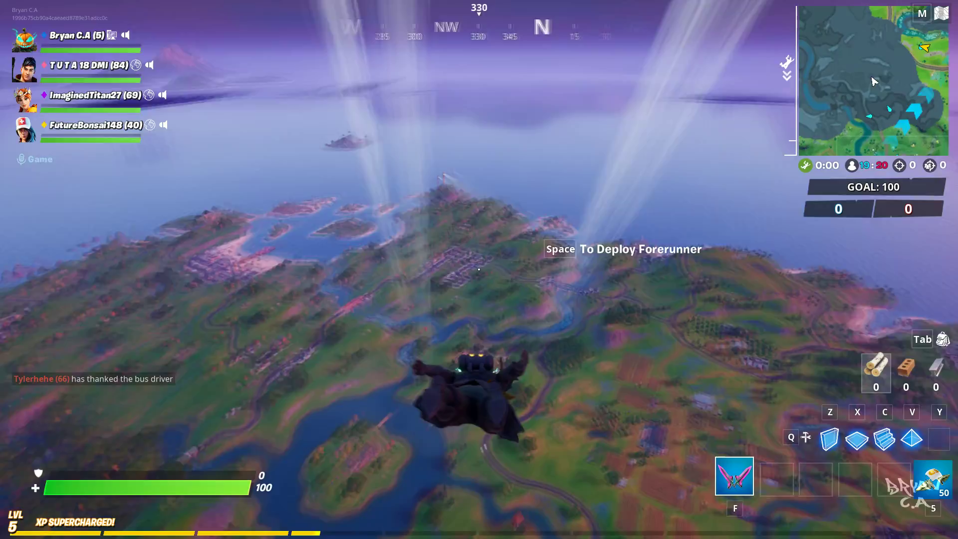
Step: Dive forward to skydive faster toward the island as the storm eye starts shrinking
key(w)
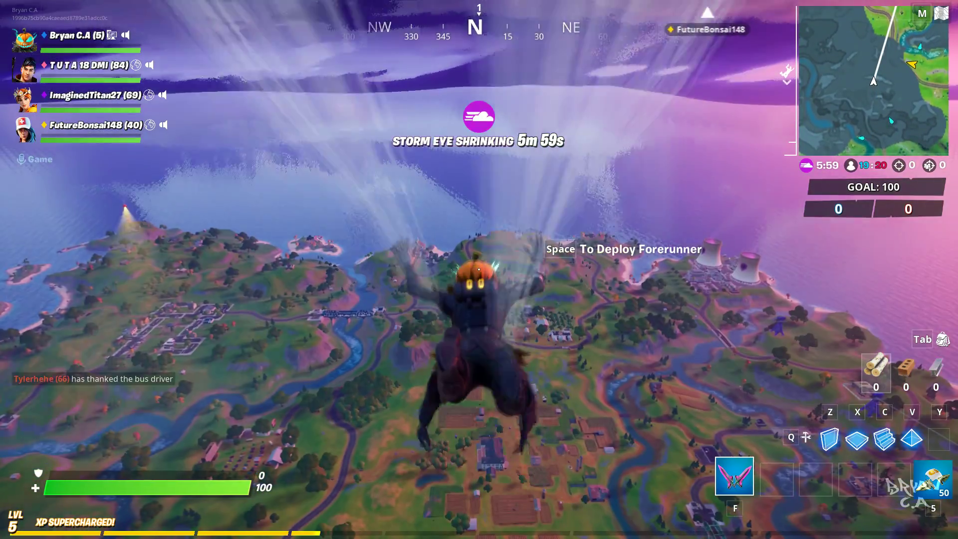